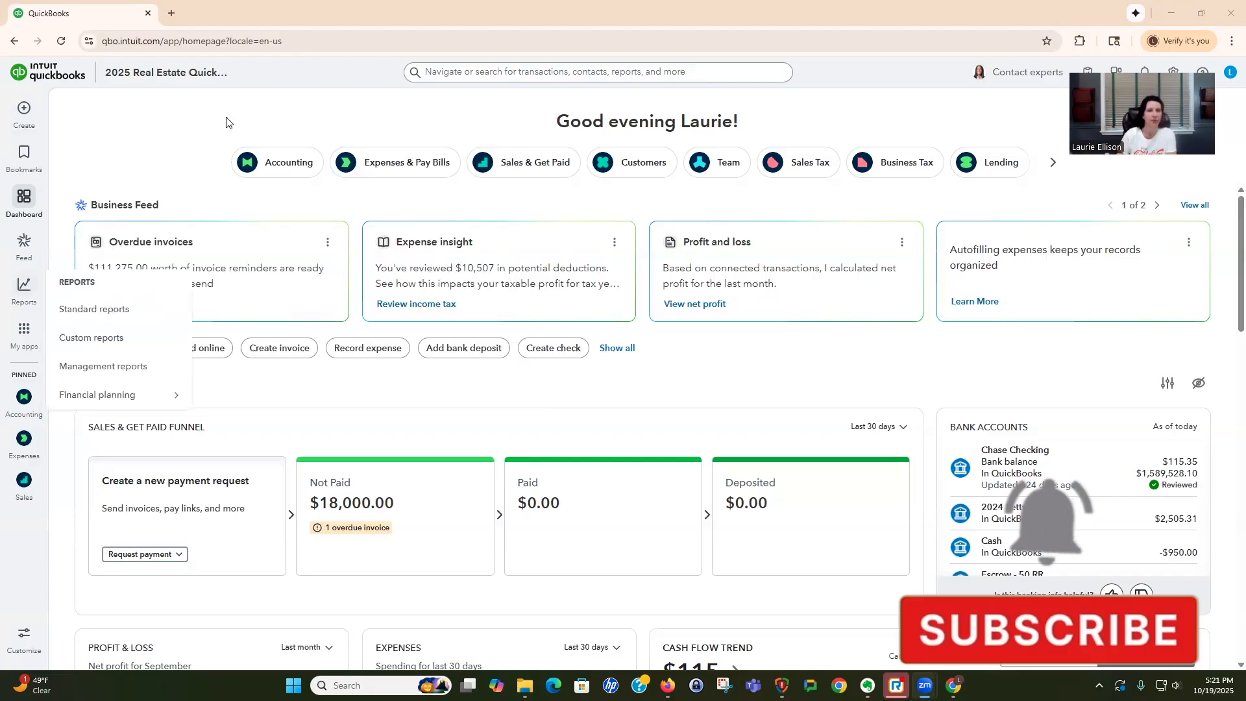
Step: Open the standard Profit and Loss report and set its period from 10/01/2024 to 09/30/2025
click(97, 306)
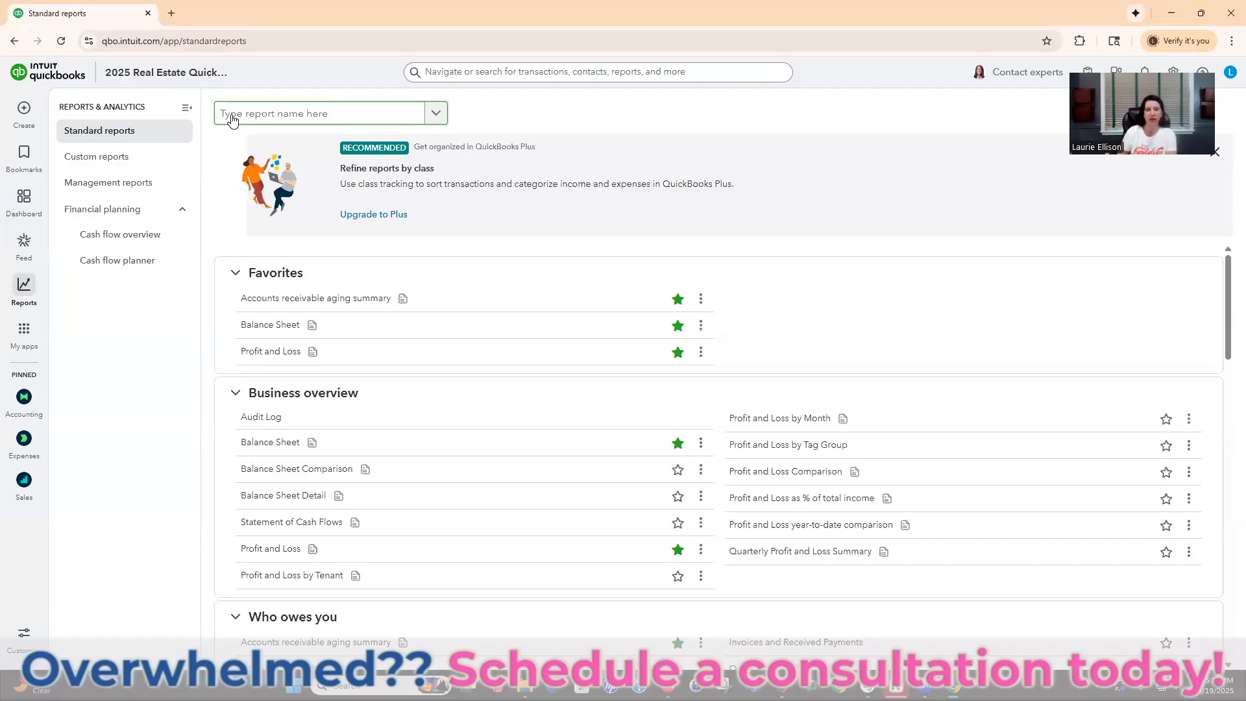
click(282, 353)
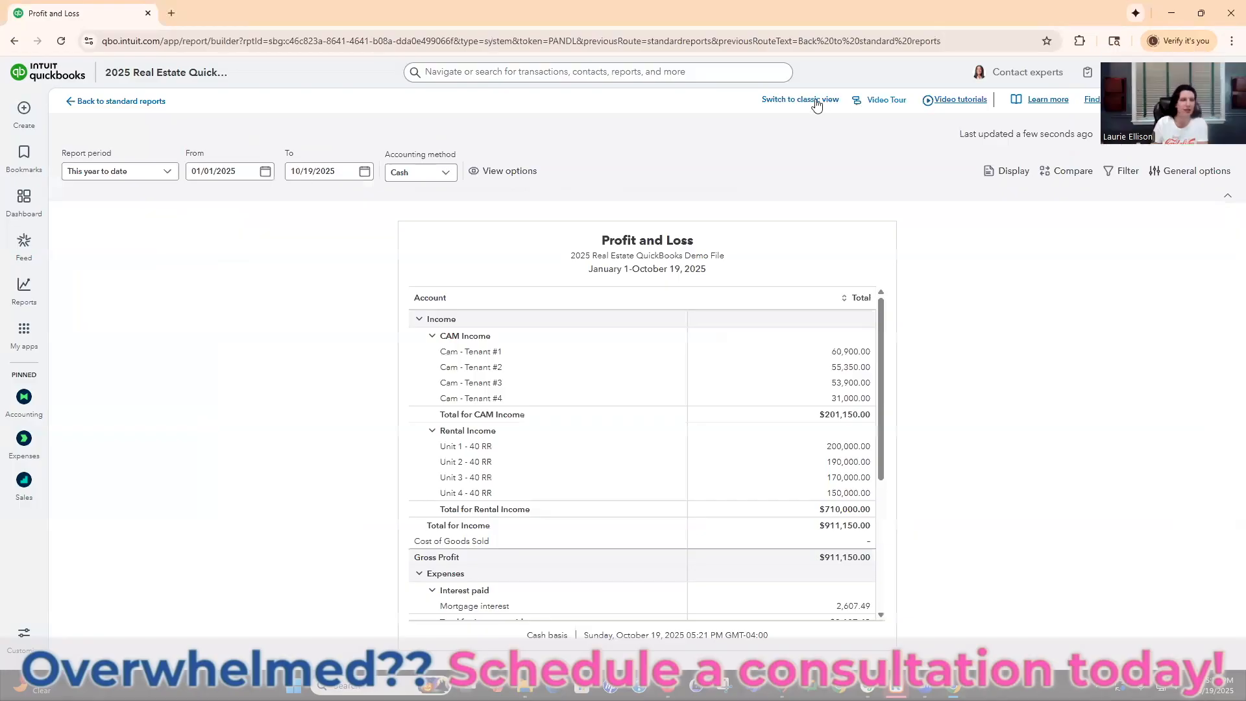
click(245, 172)
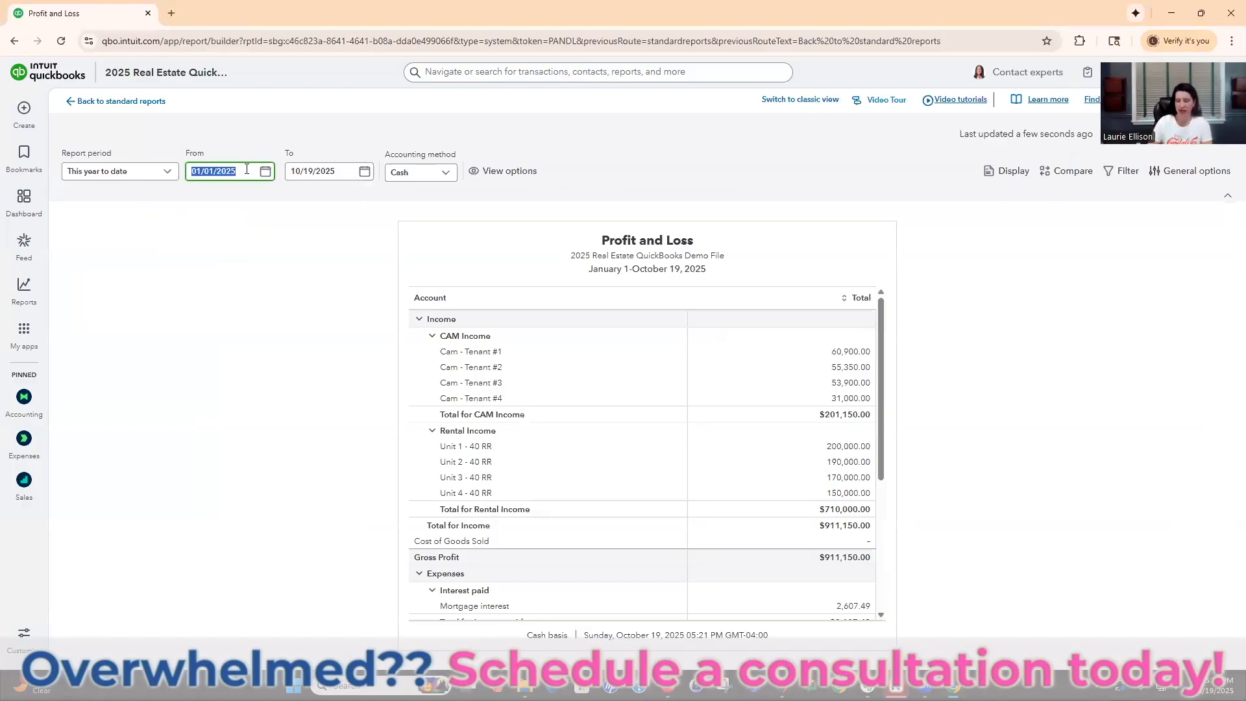
text(9/124/24)
key(Tab)
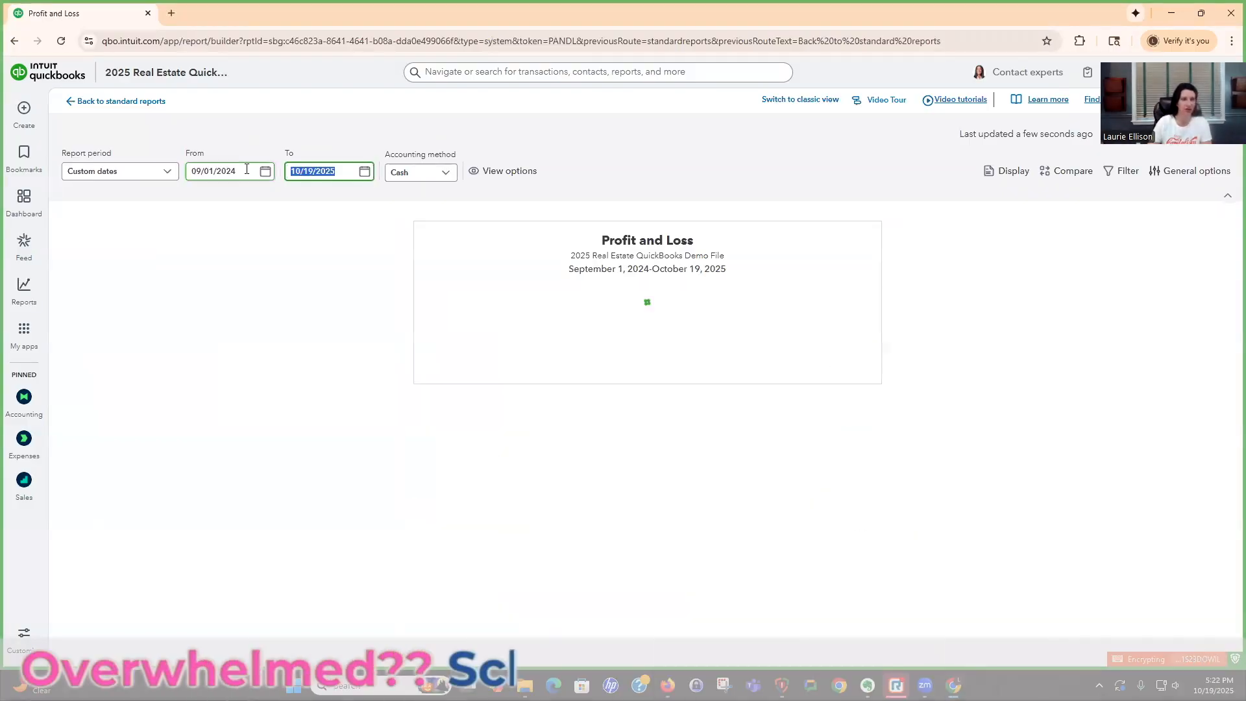
click(247, 169)
text(10)
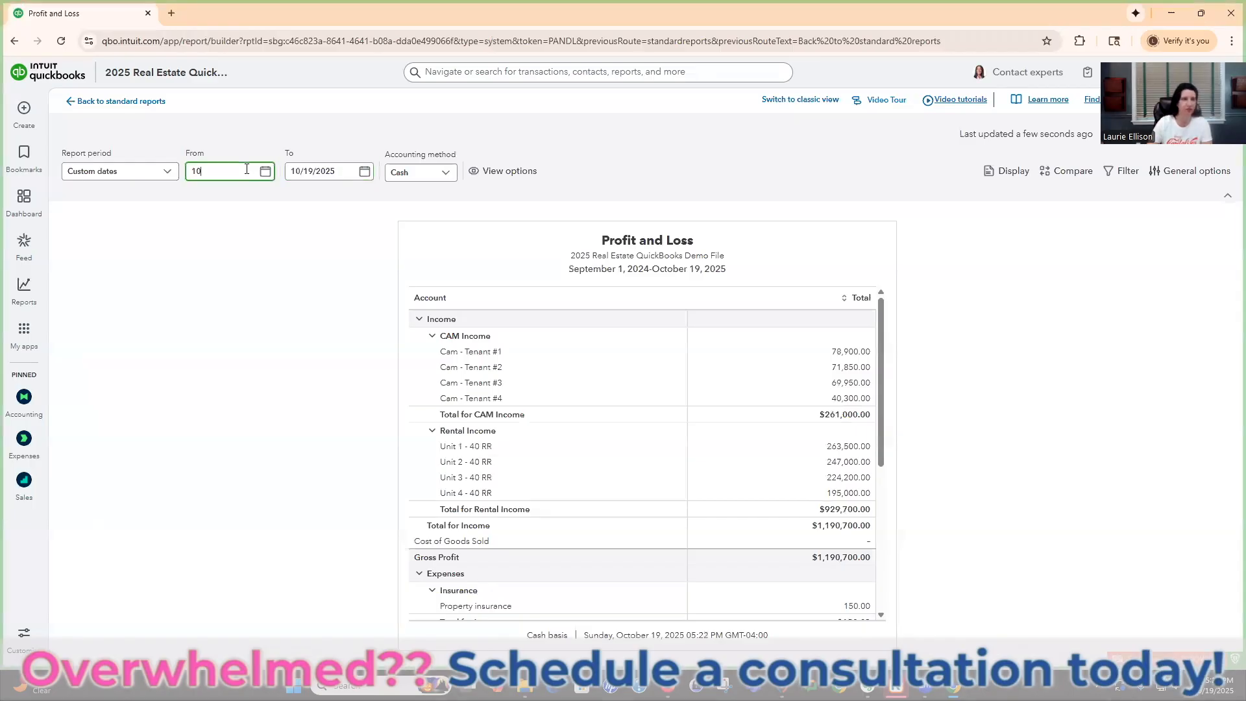
text(/1/24)
key(Tab)
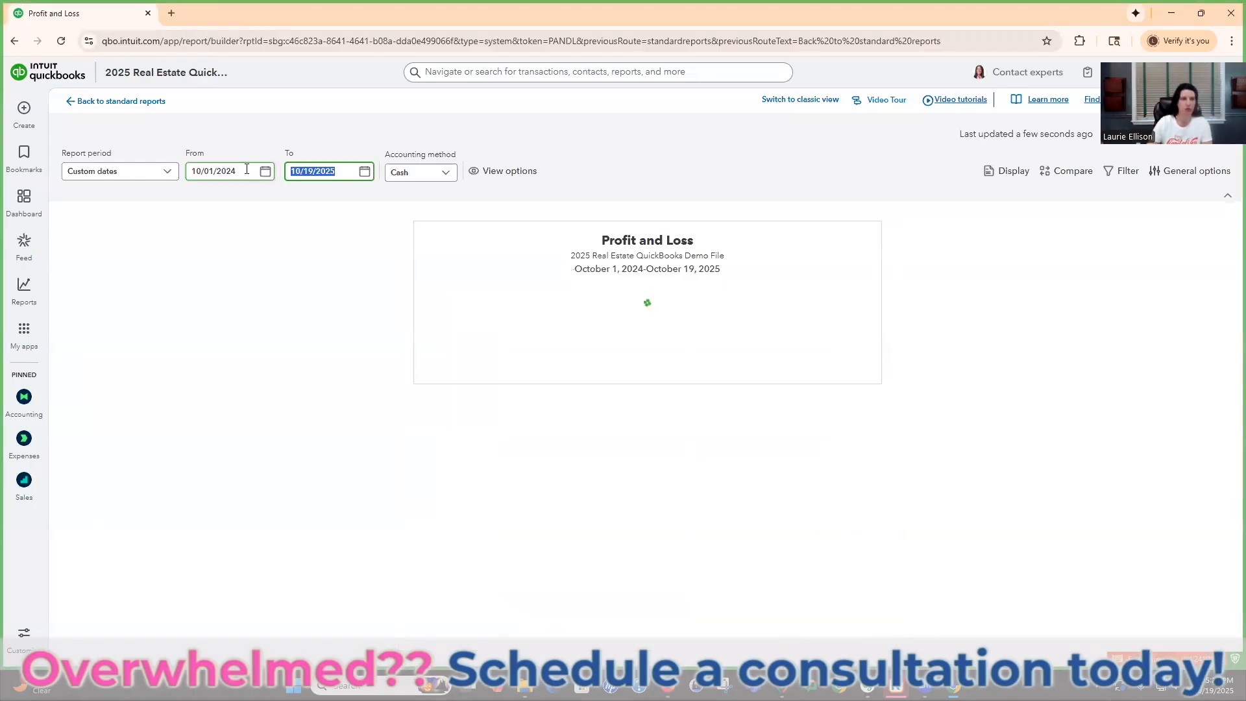
text(9/30/25)
key(Tab)
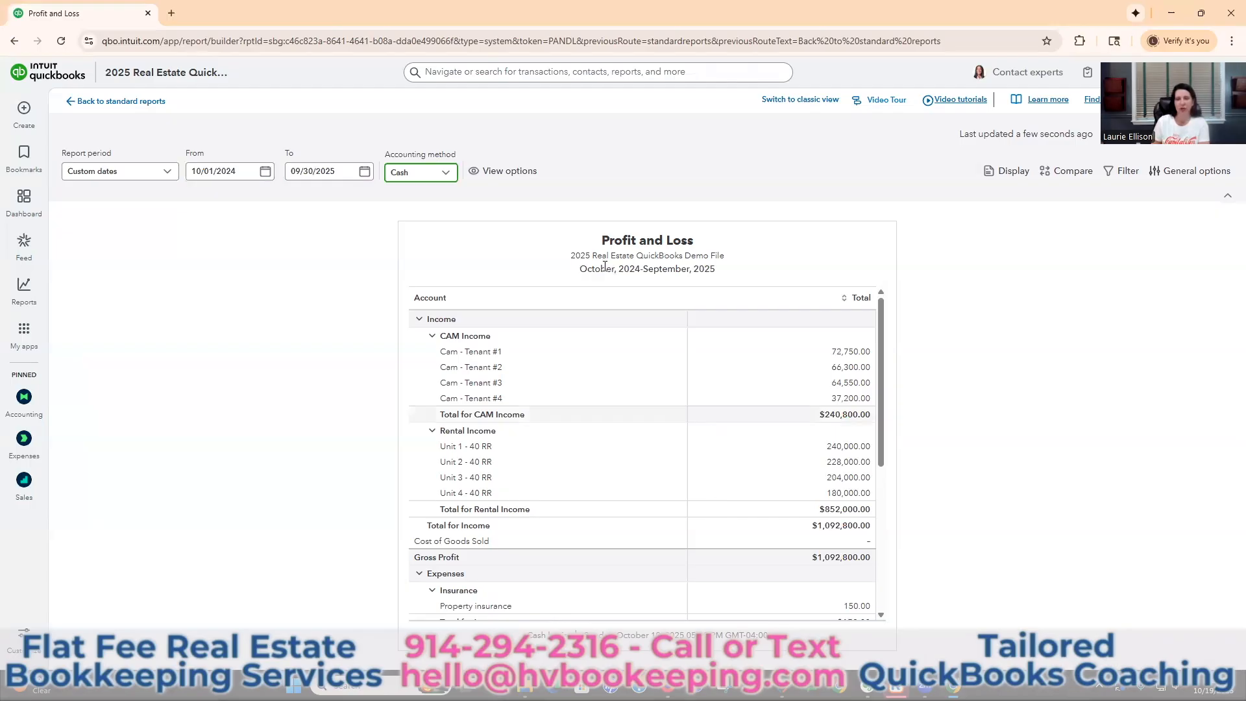
Step: Display the Profit and Loss report's columns by months and review the income and expense rows
click(1016, 179)
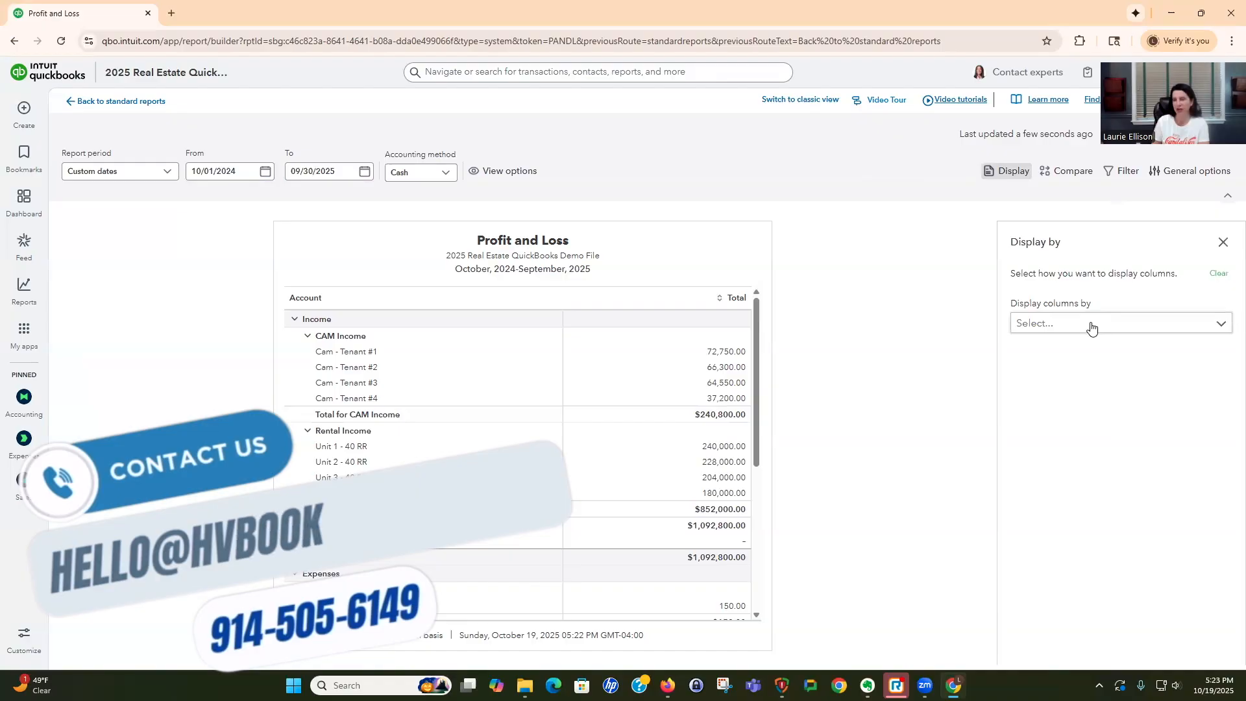
click(1091, 324)
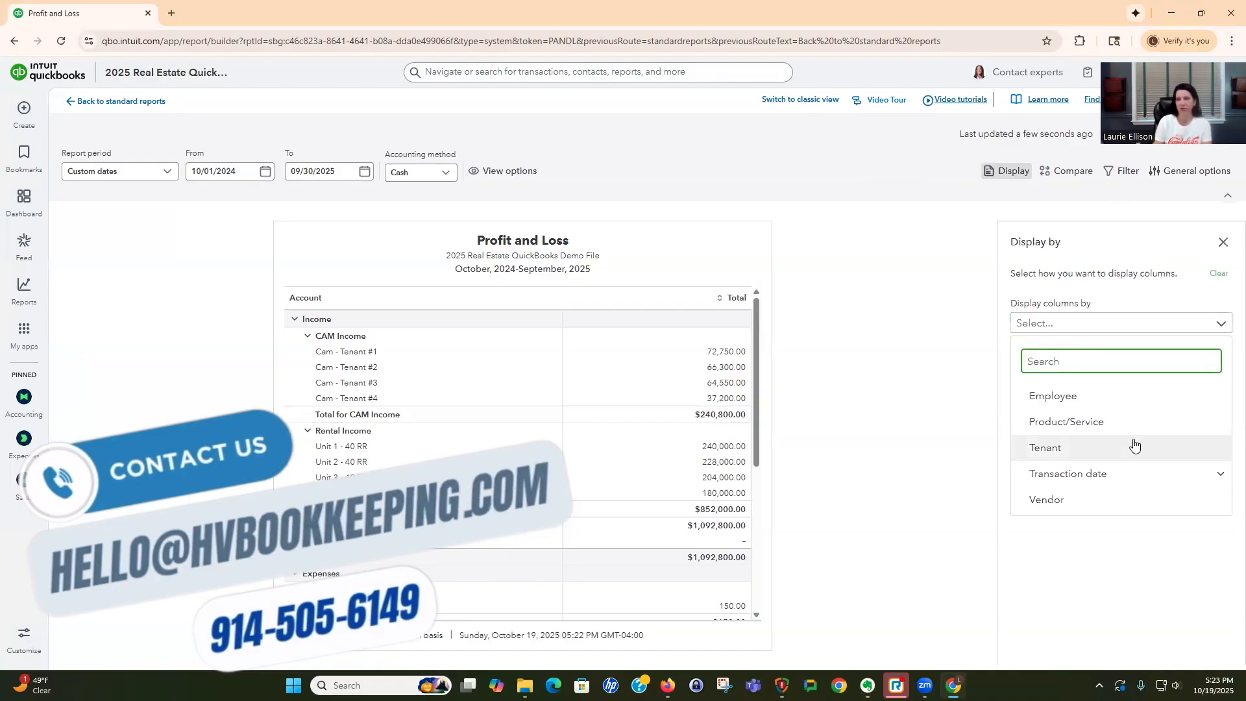
text(month)
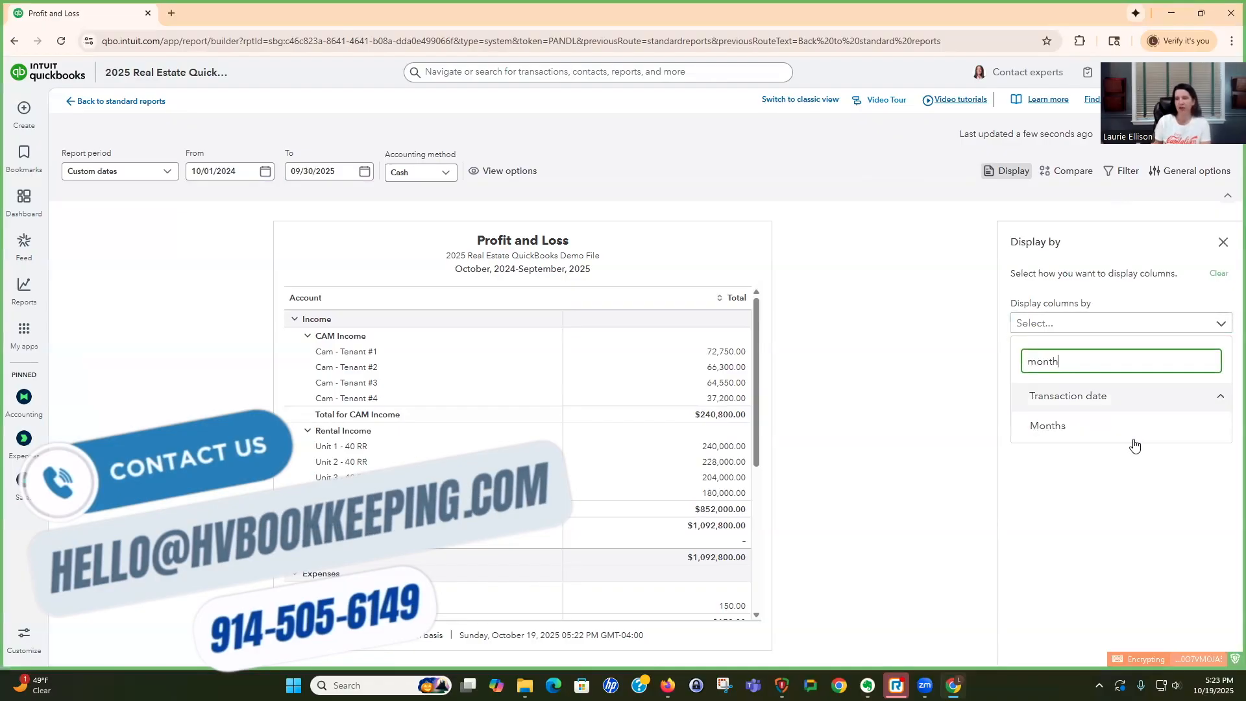
click(1060, 426)
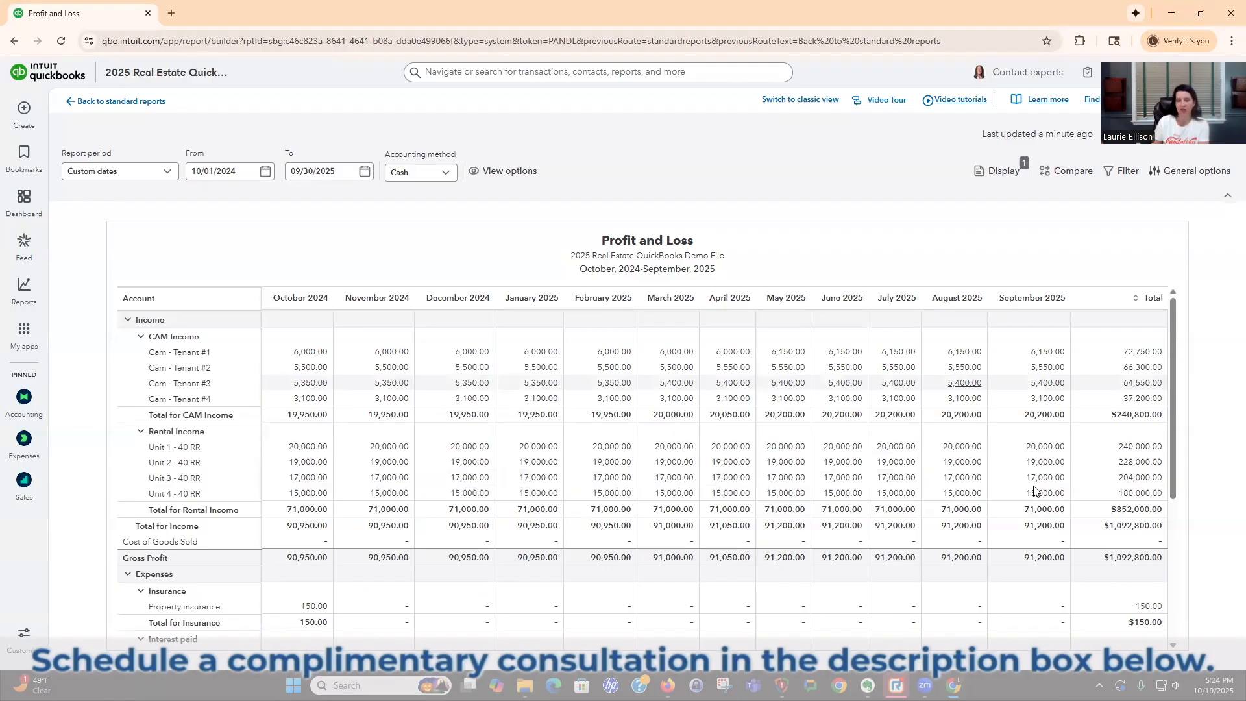
scroll(1045, 509, down, 4)
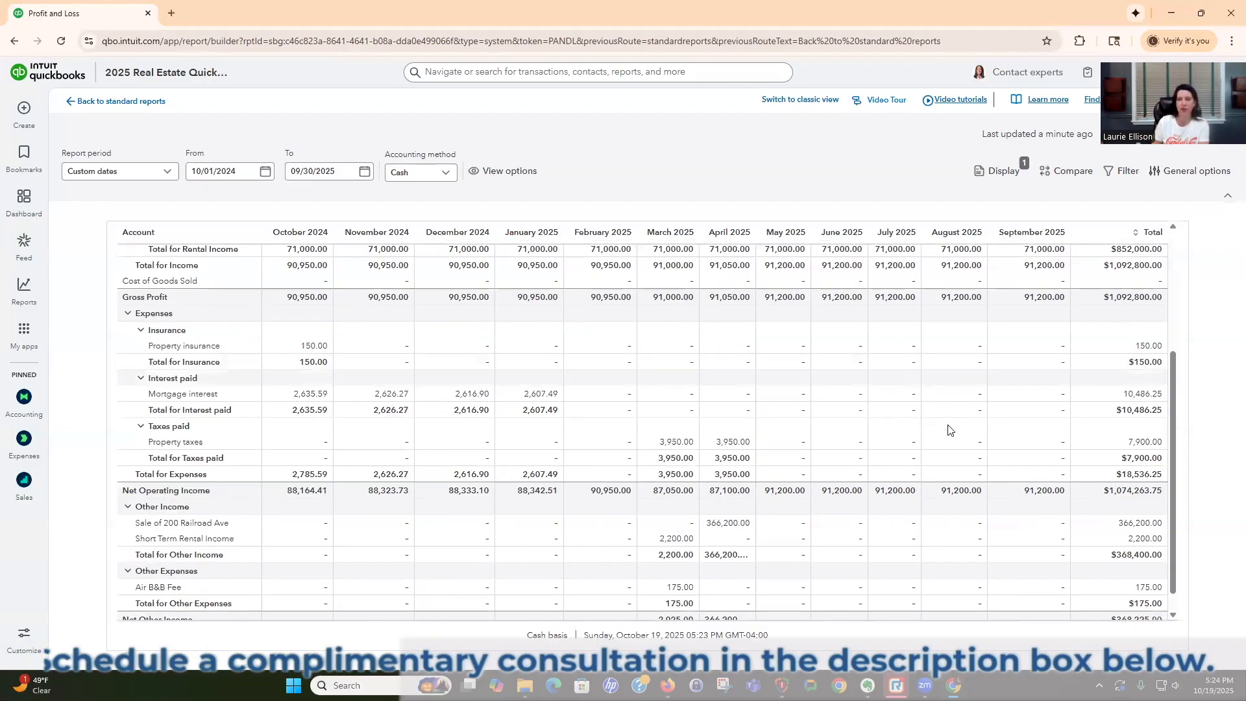
scroll(949, 435, up, 3)
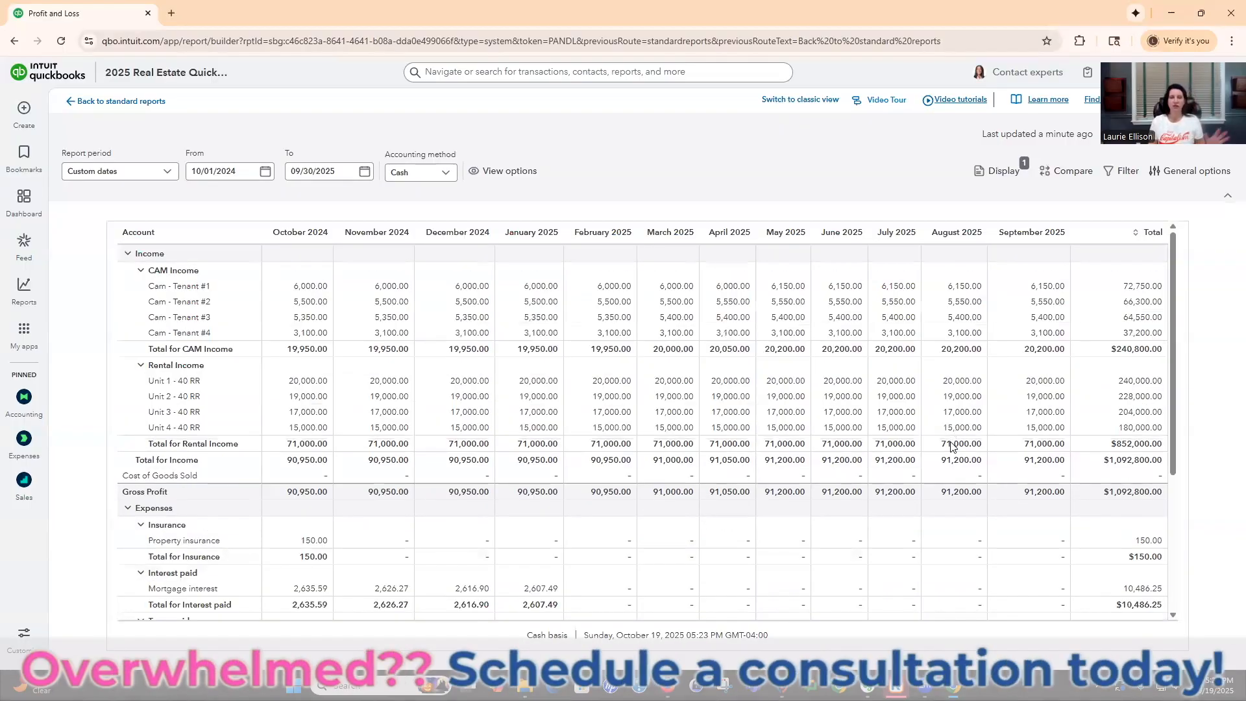
scroll(952, 447, down, 2)
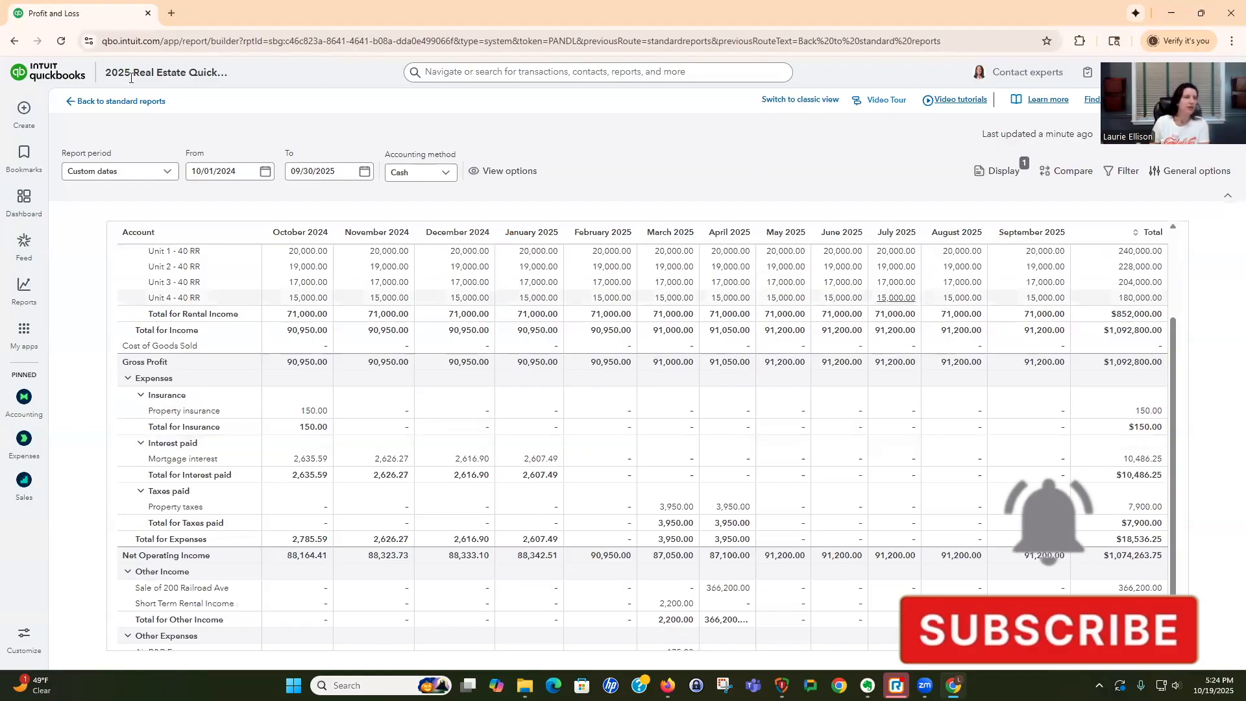
Step: Return to the standard reports, mark Profit and Loss by Month as a favorite and open it
click(119, 101)
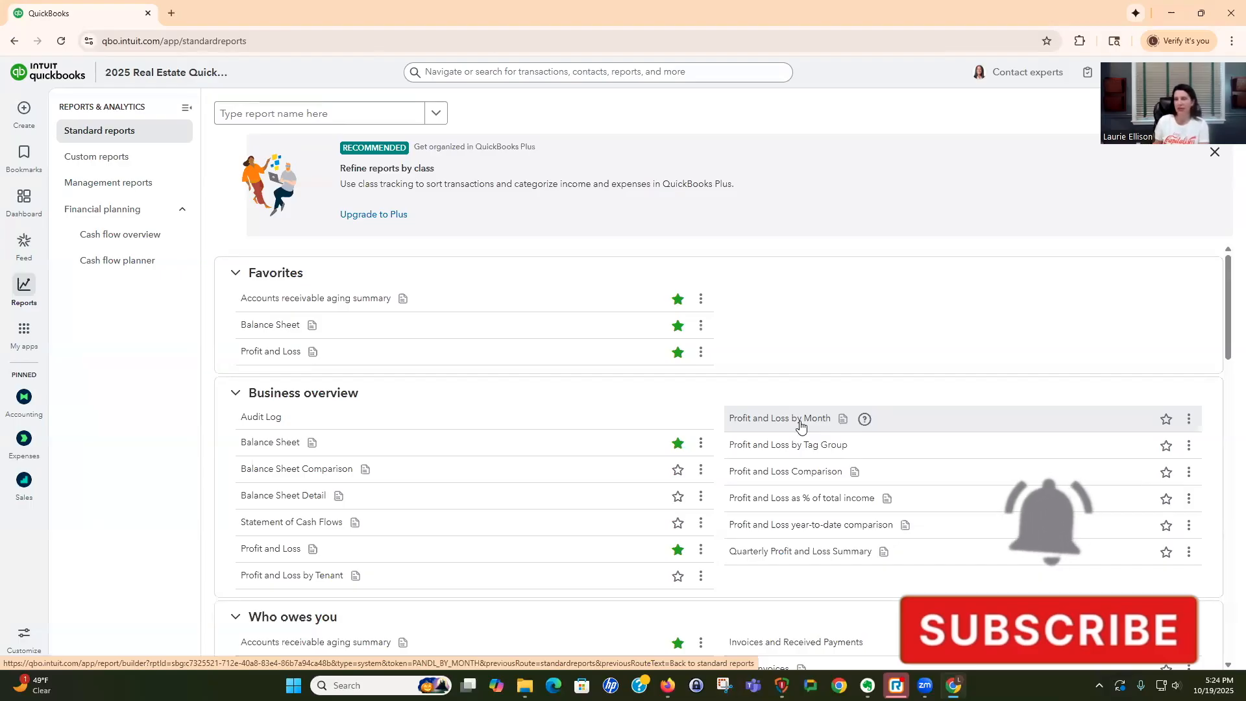
click(1165, 419)
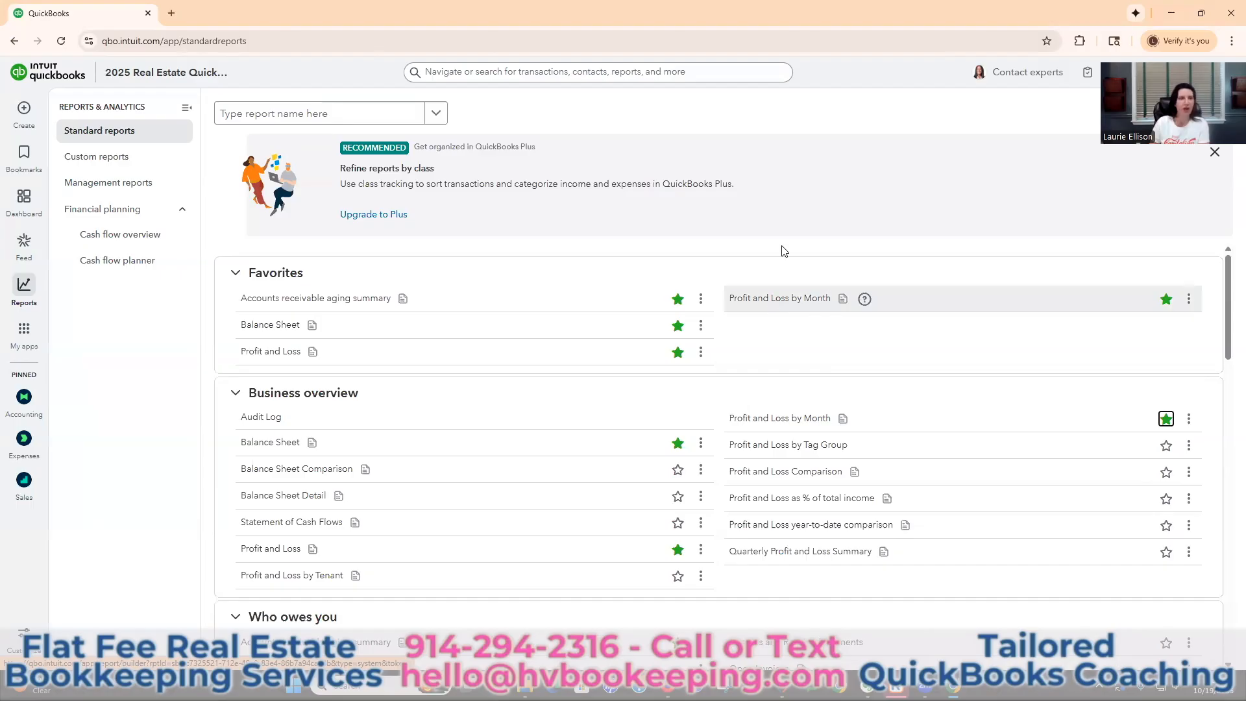
click(771, 300)
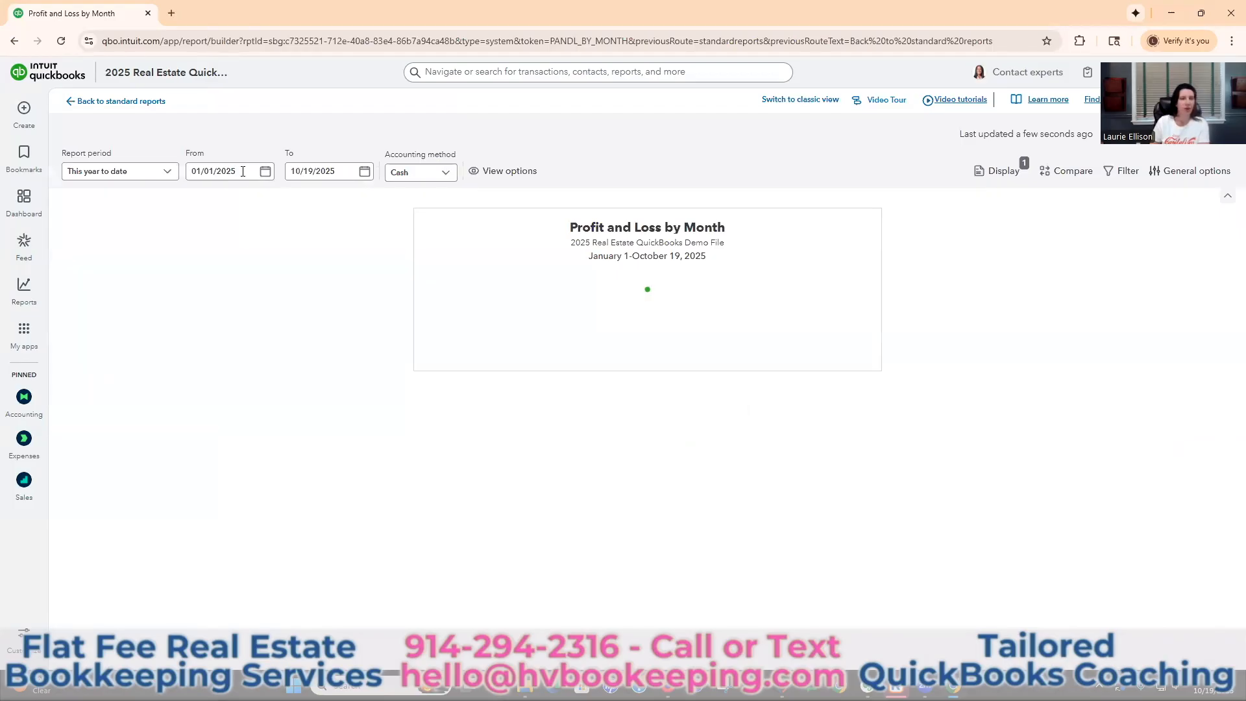
Step: Set the Profit and Loss by Month report's period from 10/01/2024 to 09/30/2025
click(242, 172)
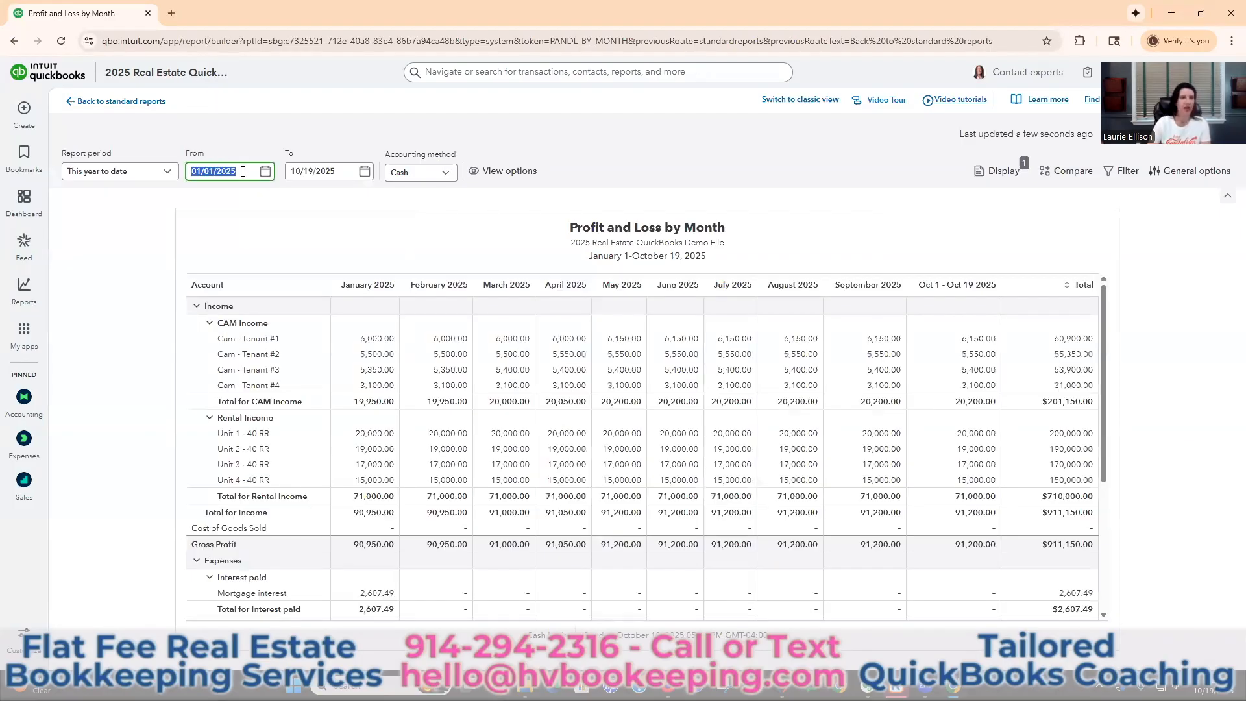
text(9)
key(BackSpace)
text(10/01/2024)
key(Tab)
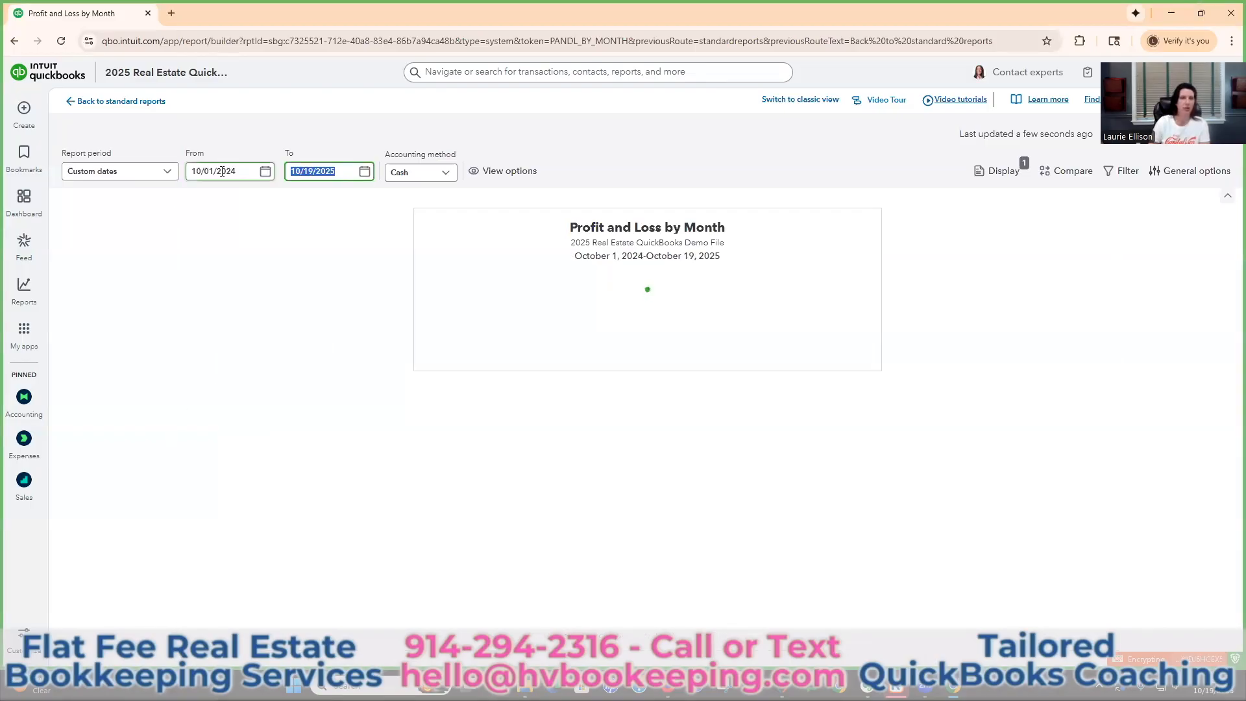
text(9/30/2025)
key(Tab)
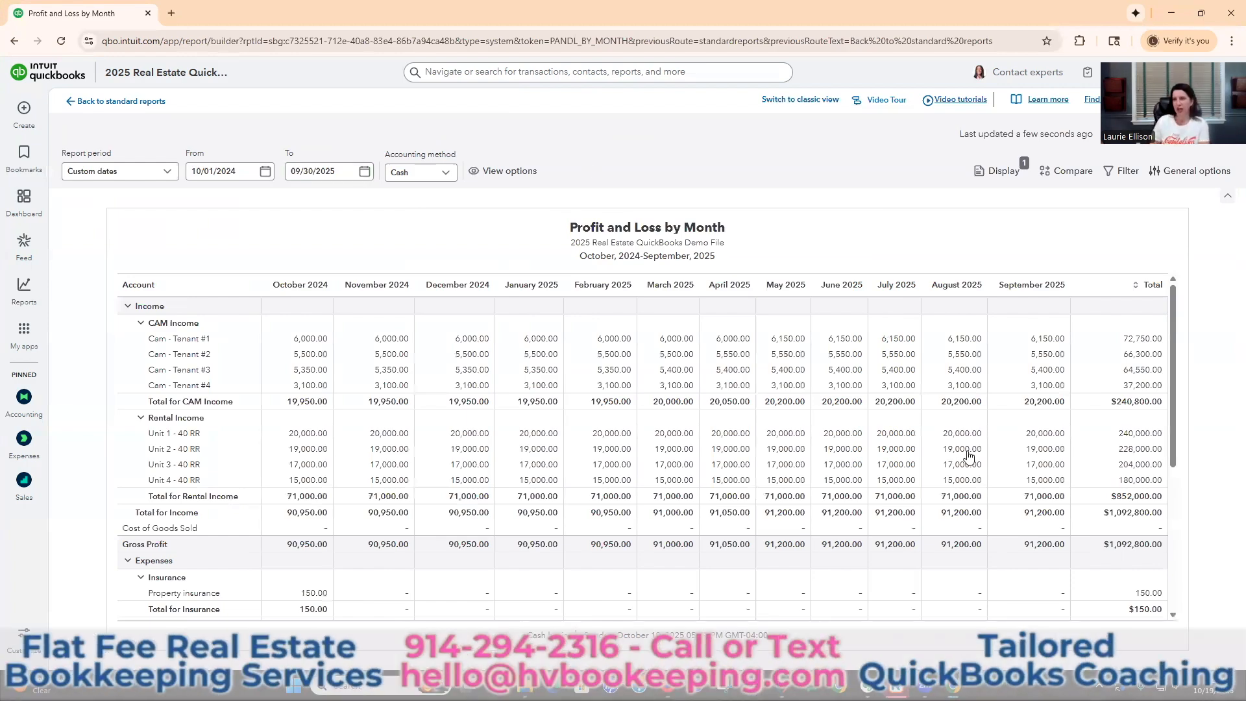
drag(1195, 60, 1070, 29)
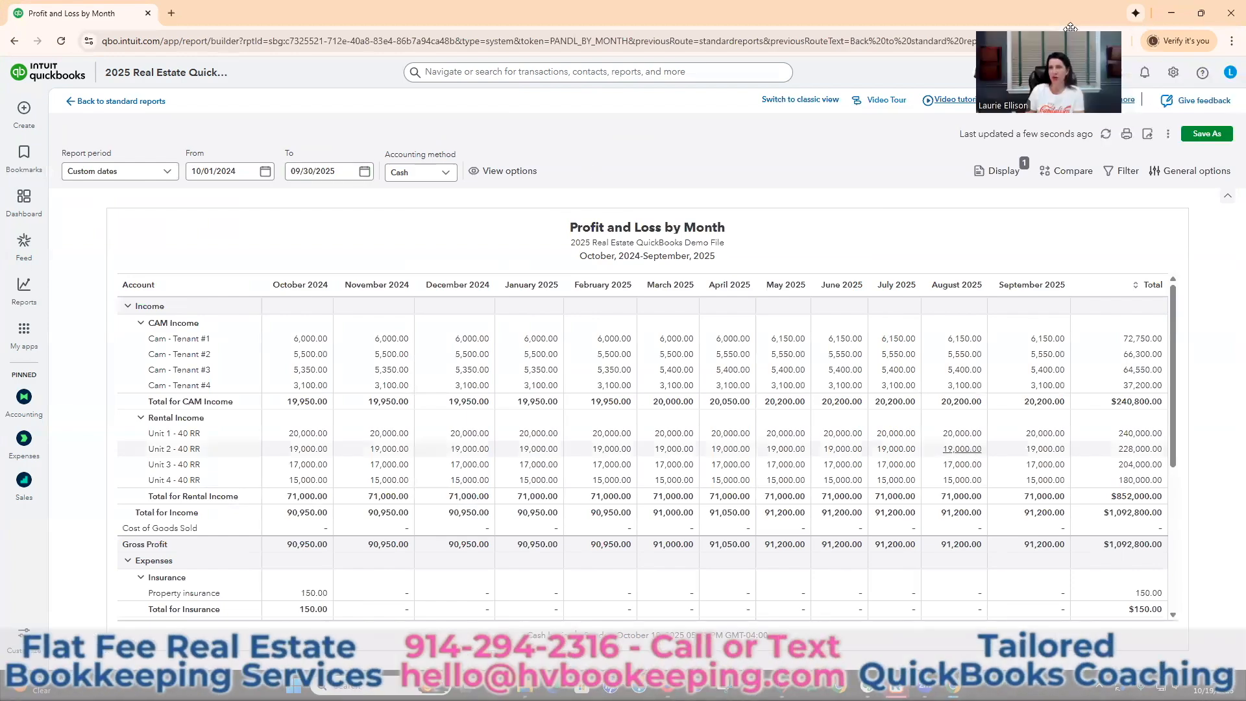
click(1148, 139)
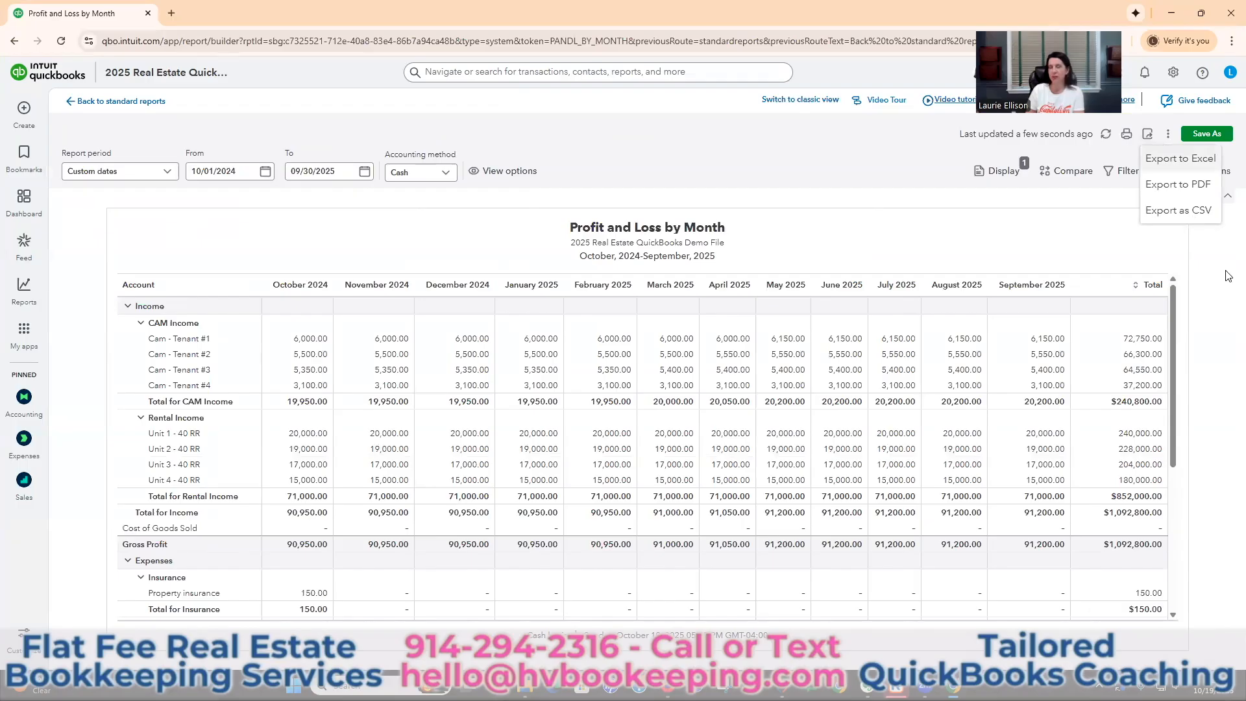
click(899, 369)
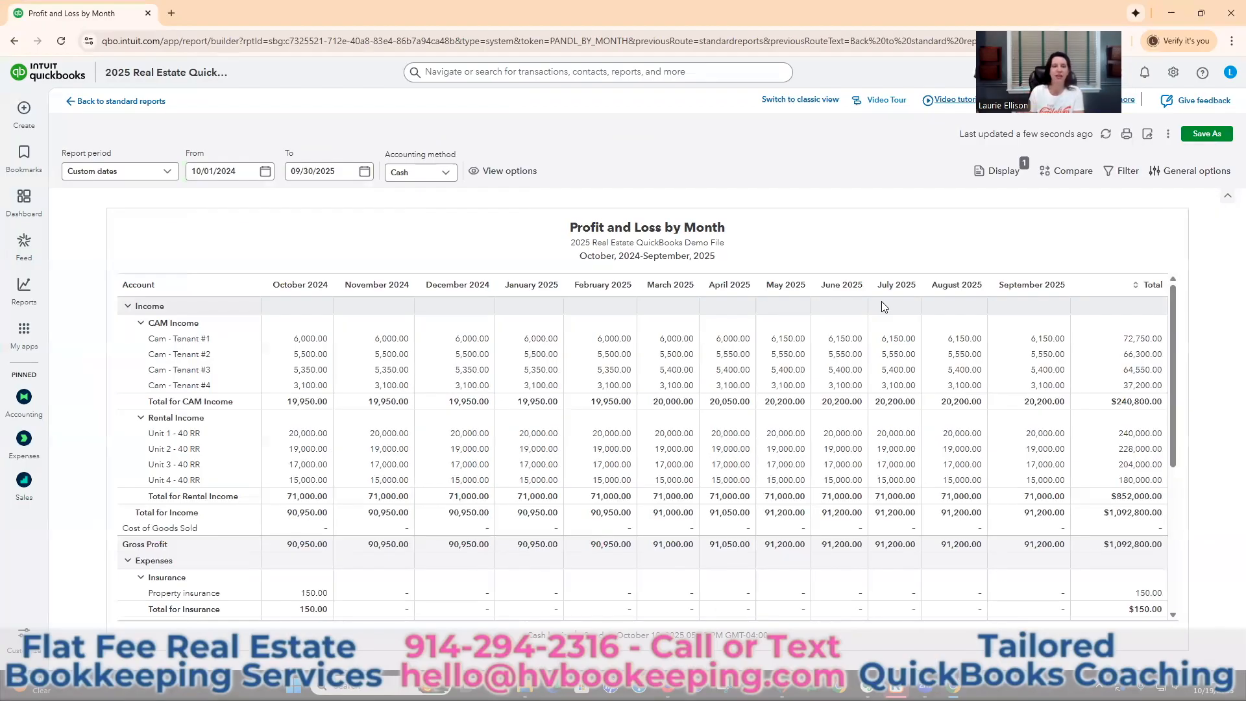
Step: Collapse the Rental Income and CAM Income groups in the report and expand them again
click(142, 418)
click(141, 324)
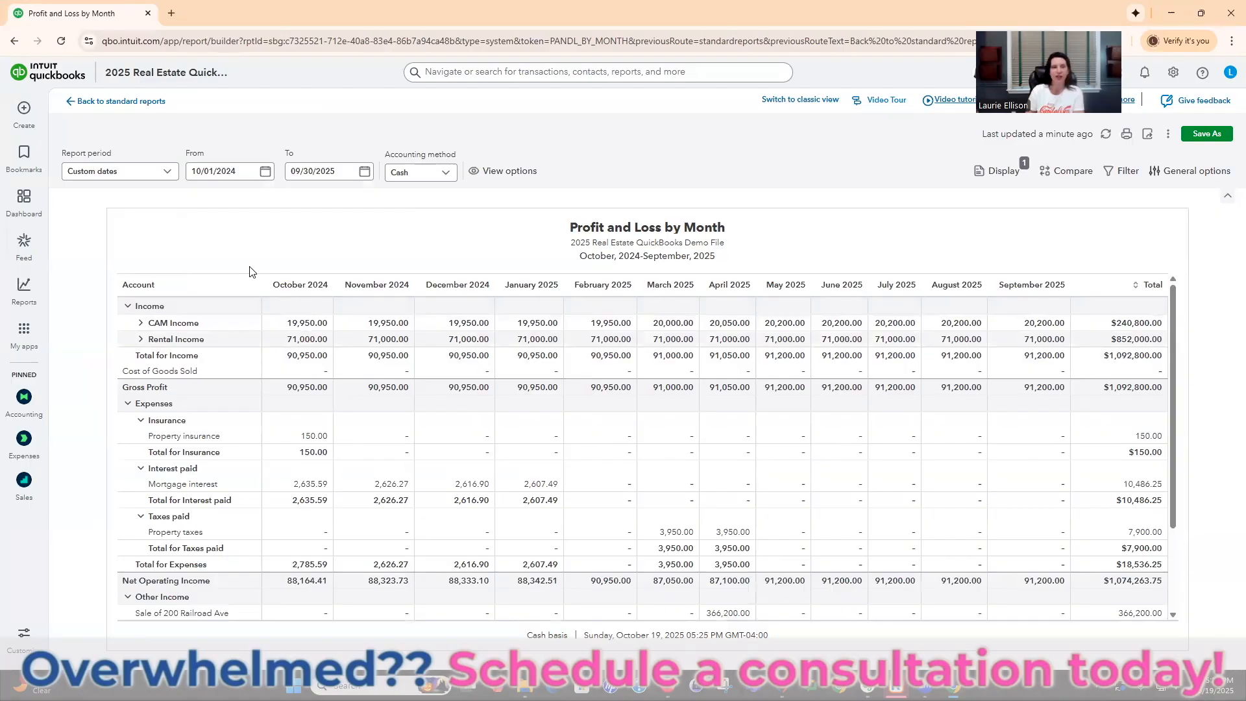
click(140, 324)
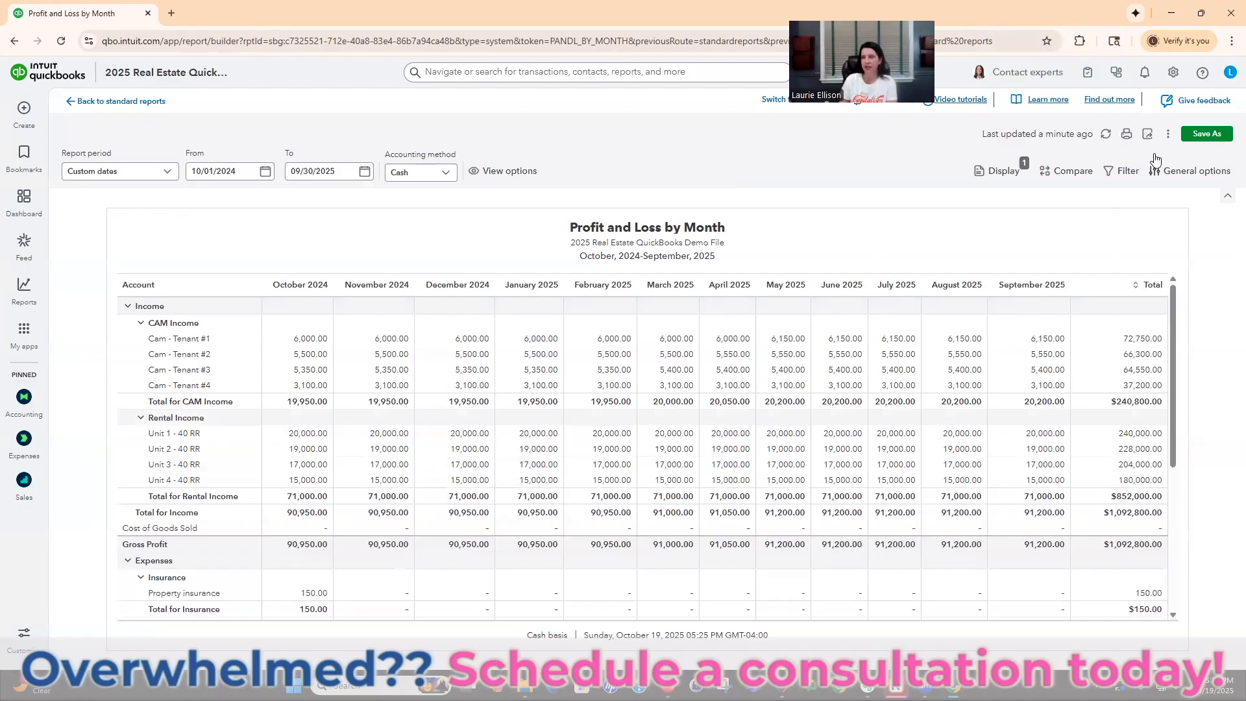
Step: Export the monthly report to Excel, open it there and fit column A to its account names
click(1147, 133)
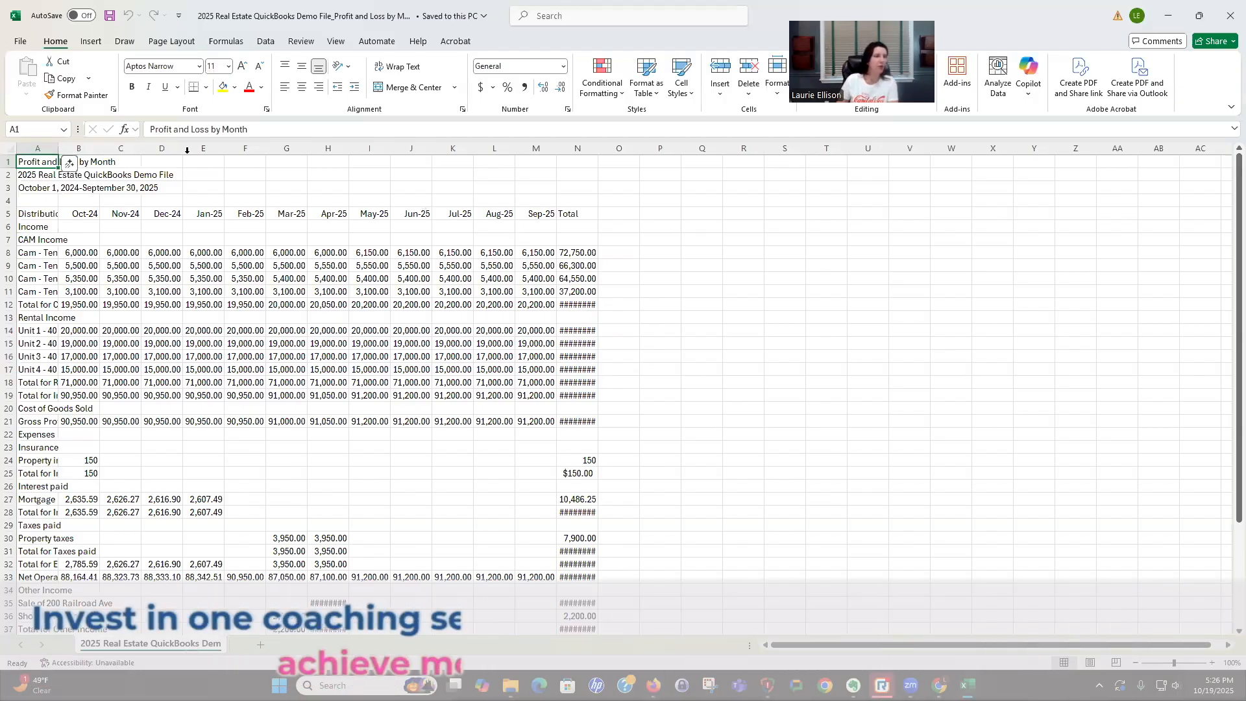
click(657, 265)
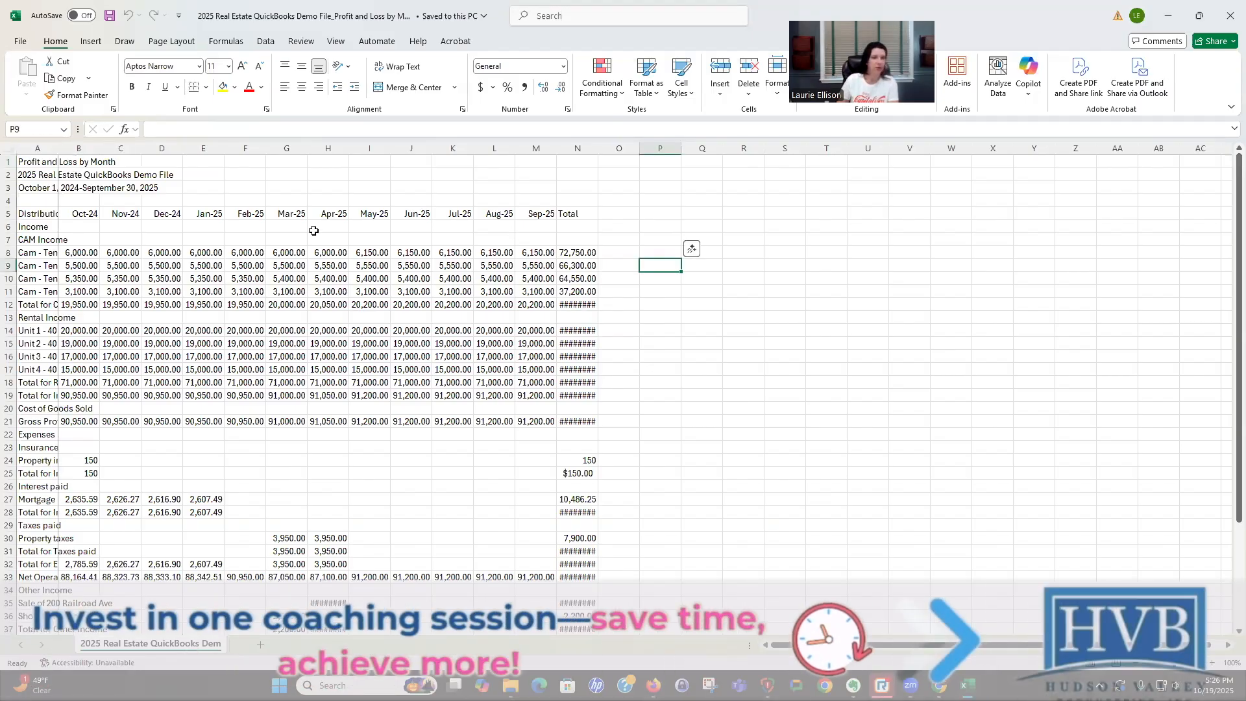
double_click(59, 150)
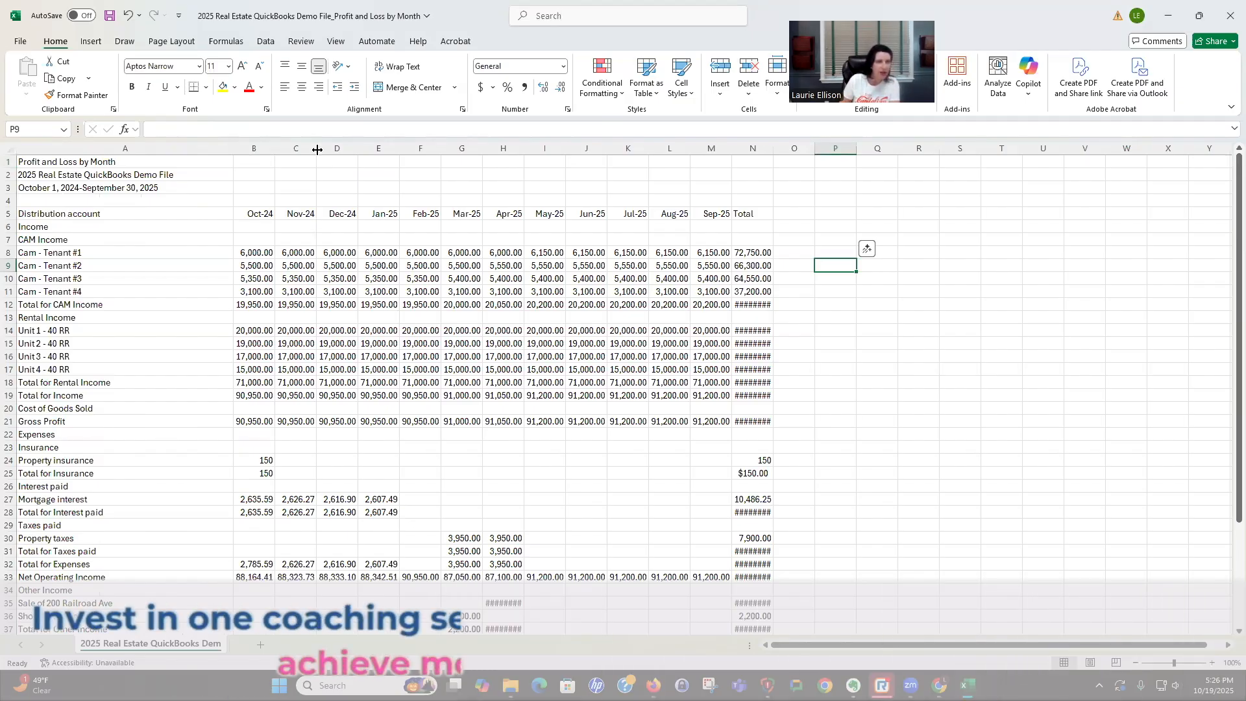
click(378, 369)
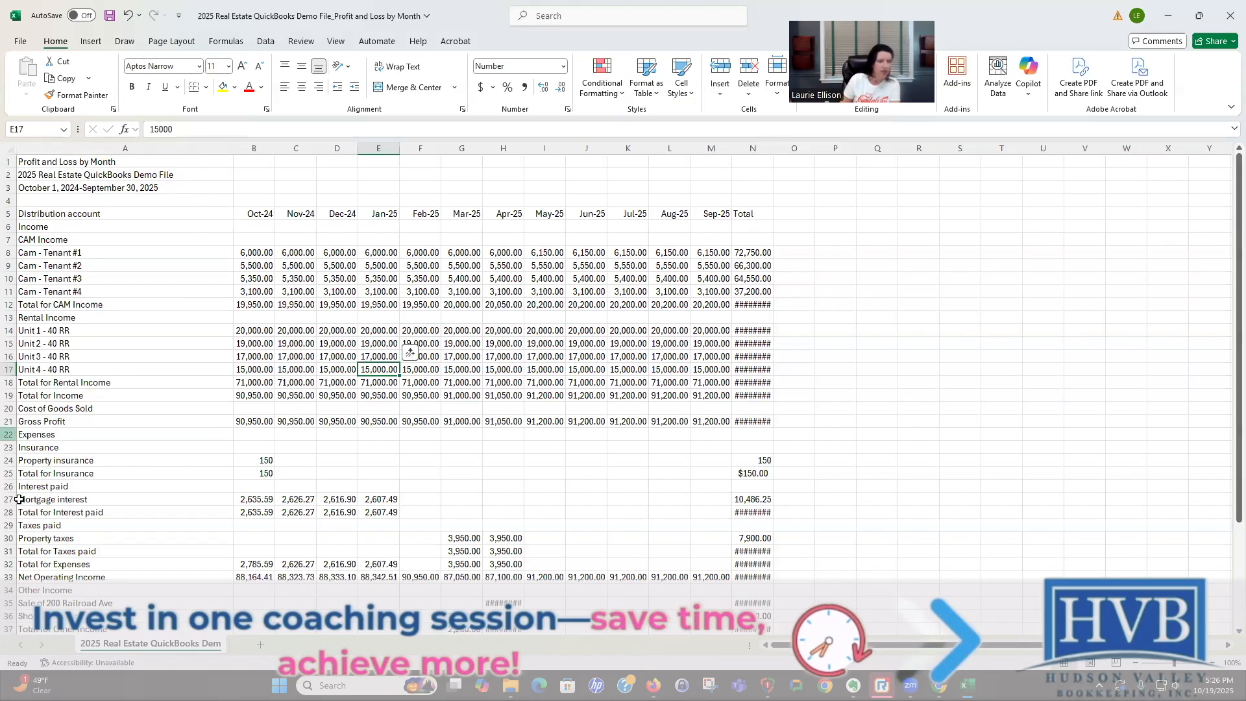
Step: Clear the contents of the rows from Expenses in row 22 down through Net Income
click(10, 434)
drag(10, 434, 9, 618)
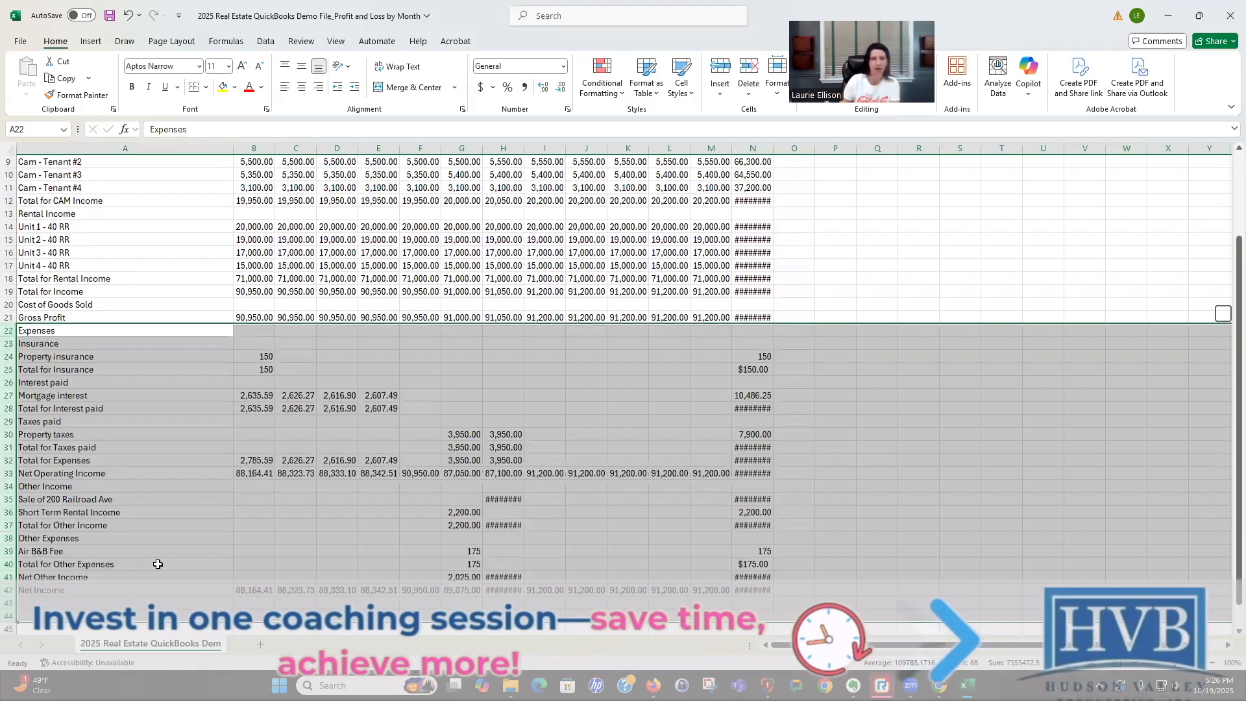
key(Delete)
click(616, 435)
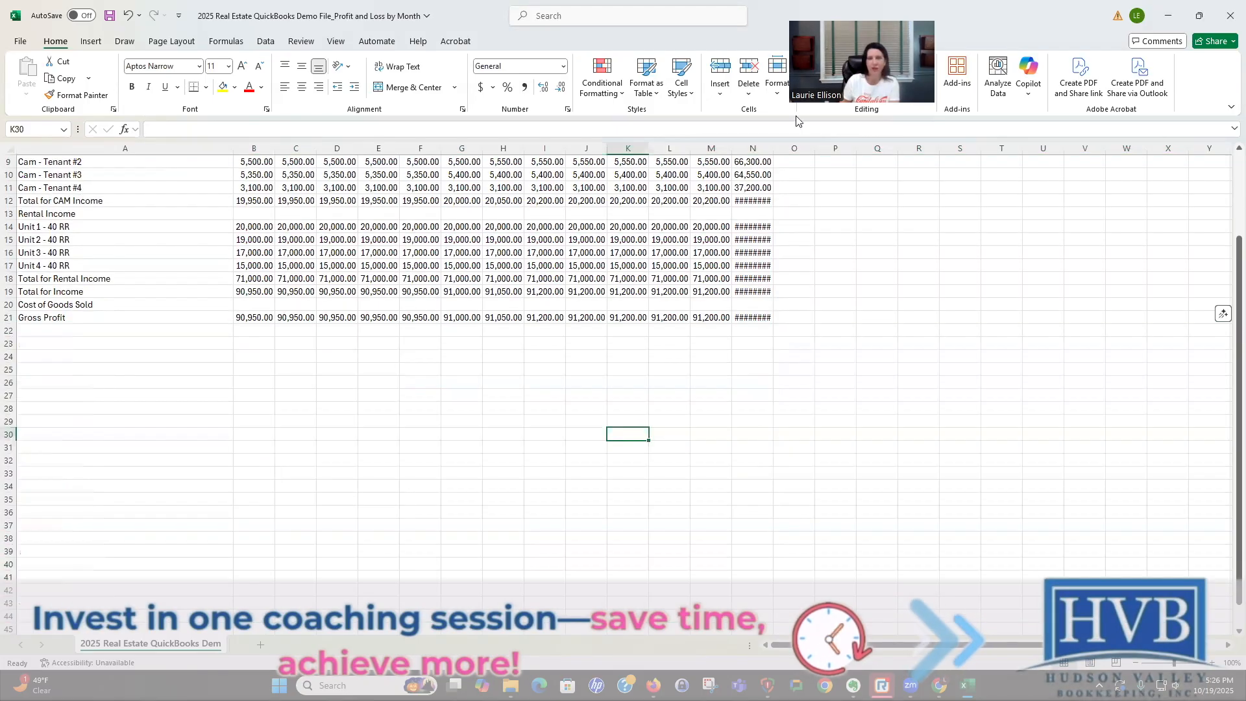
Step: Fit the width of the Total column N to its amounts
scroll(774, 150, up, 3)
double_click(774, 150)
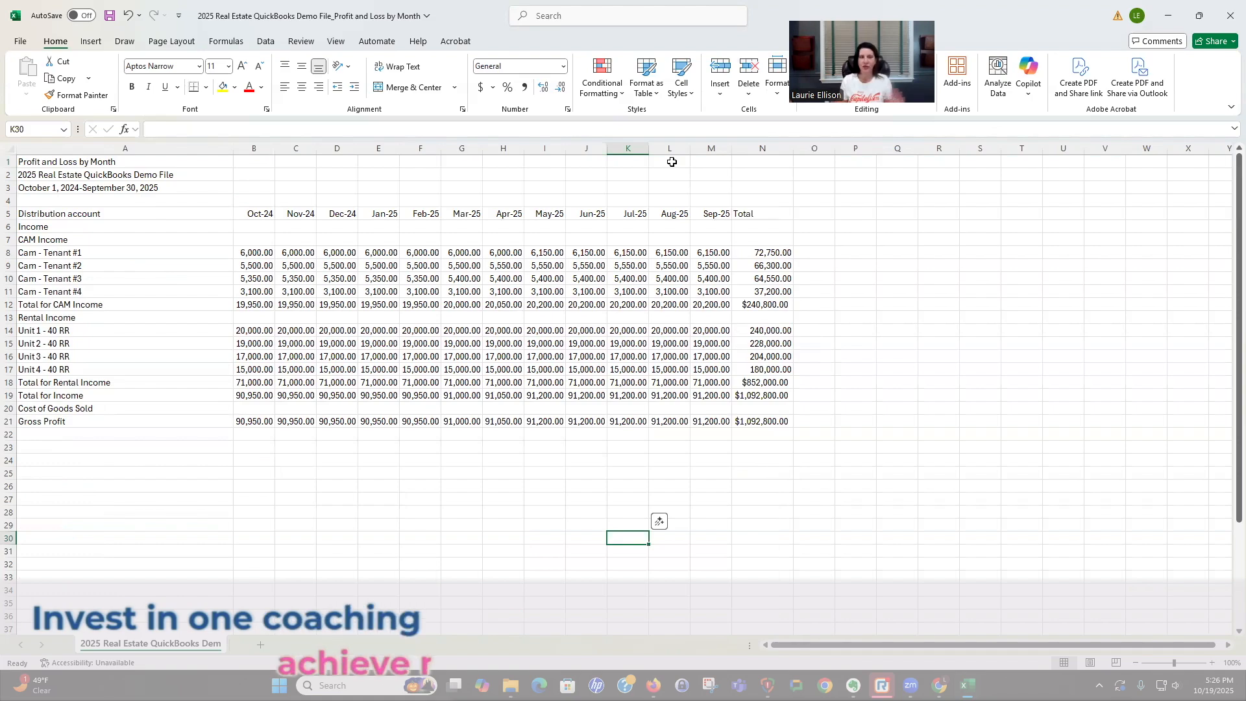
click(140, 255)
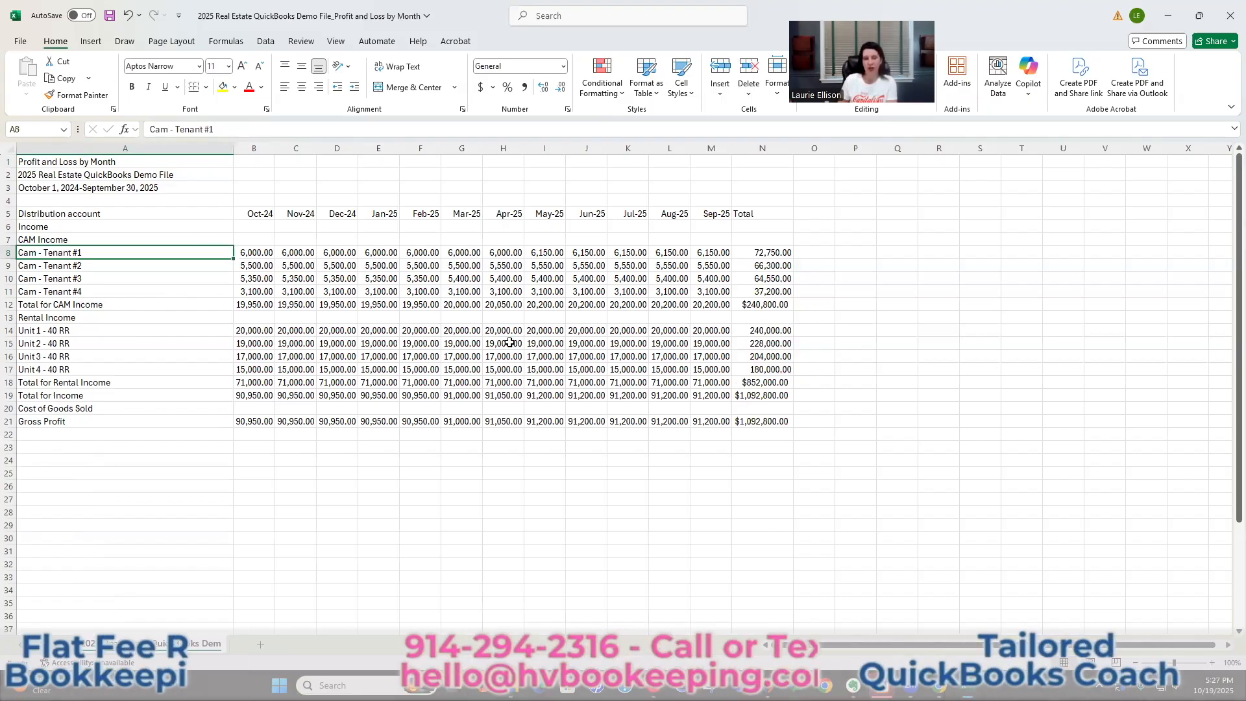
Step: Clear the Apr-25 and May-25 rent amounts for Units 2, 3 and 4 in cells H15:I17
drag(503, 343, 540, 367)
key(Delete)
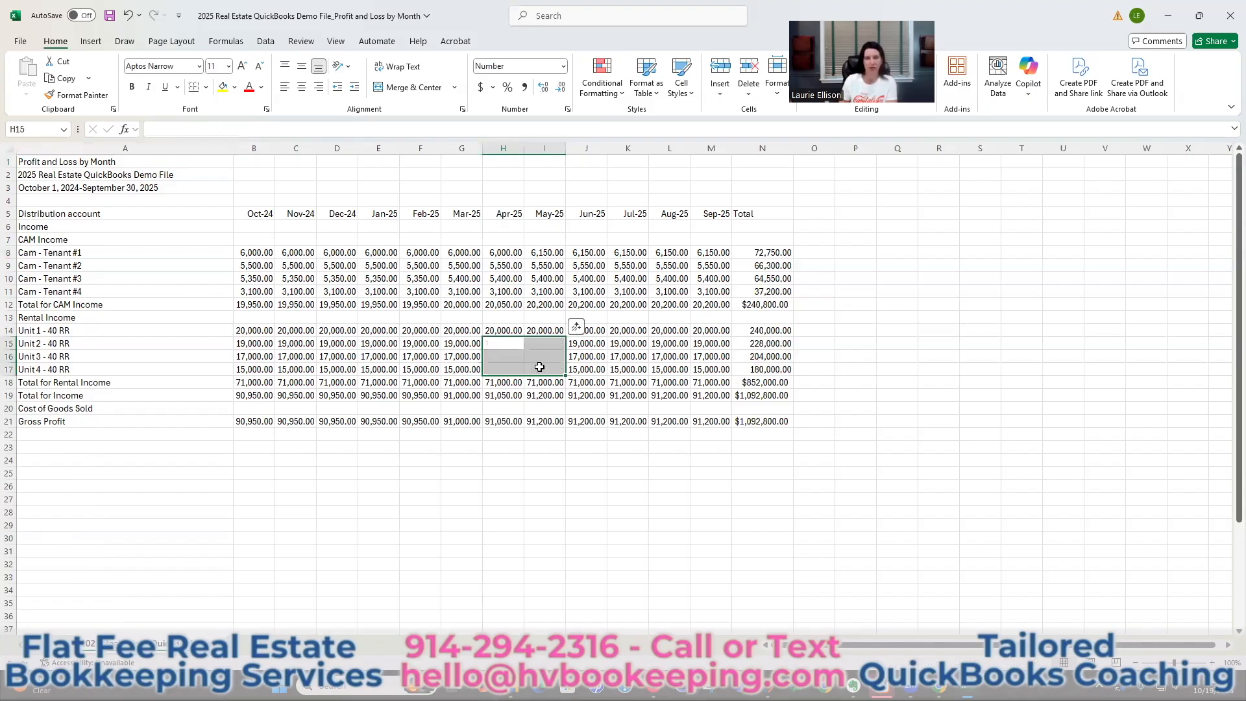
click(622, 360)
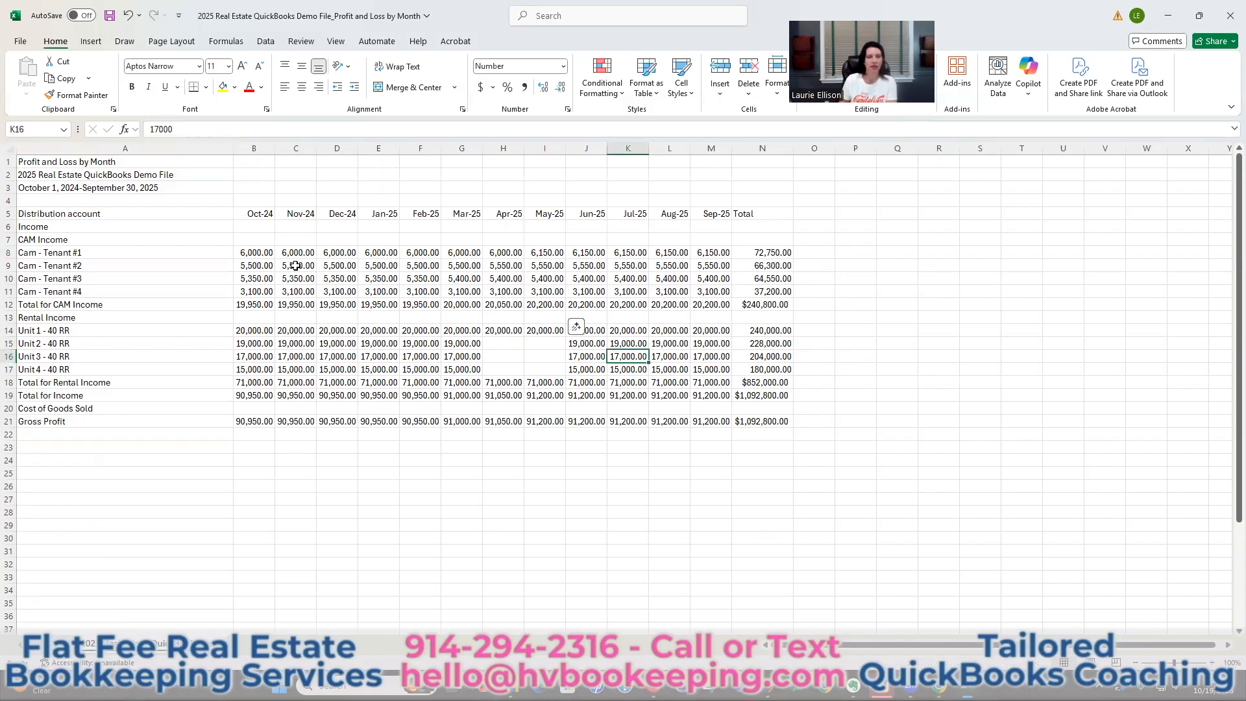
Step: Clear the Nov-24 and Dec-24 CAM amounts for Tenants #2 and #3 in cells C9:D10
drag(298, 266, 325, 280)
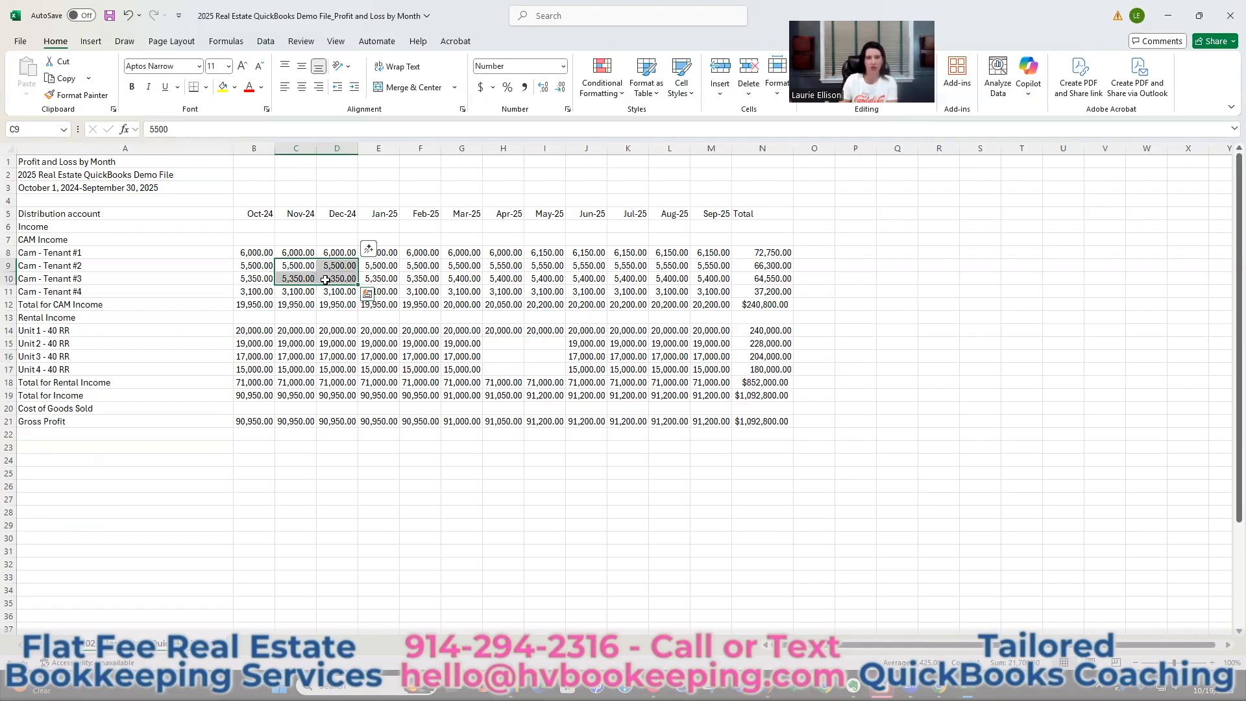
key(Delete)
click(471, 287)
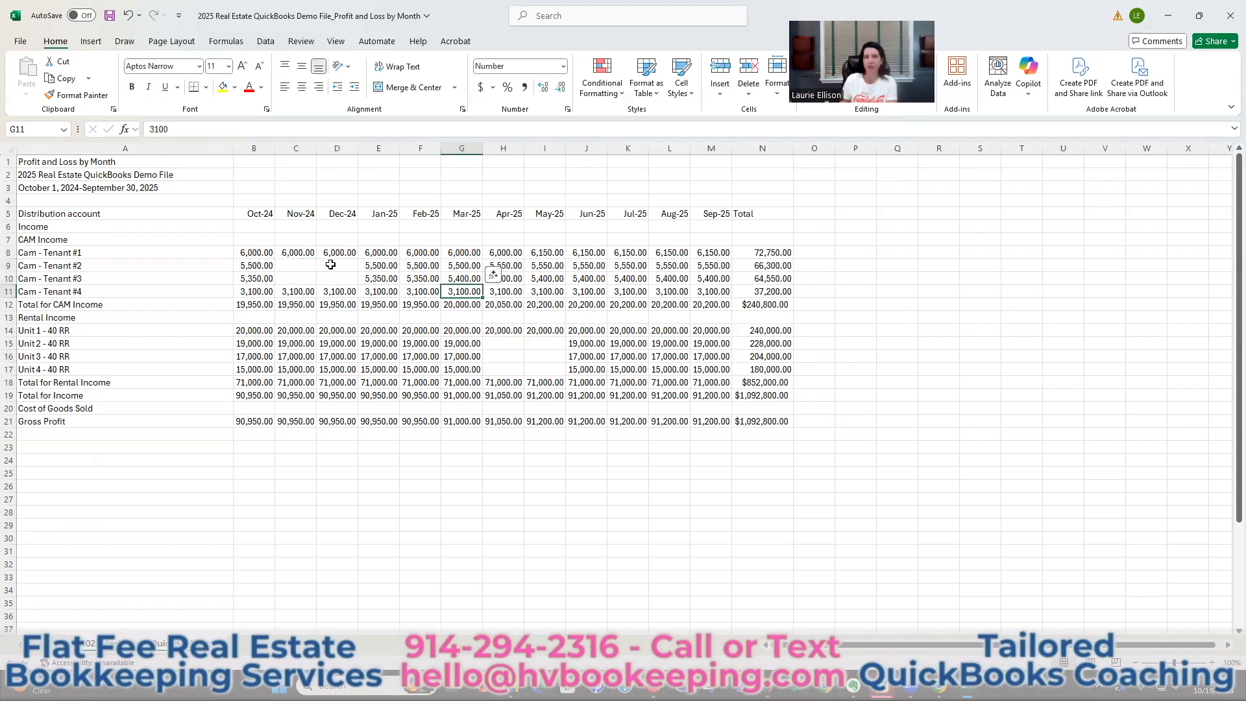